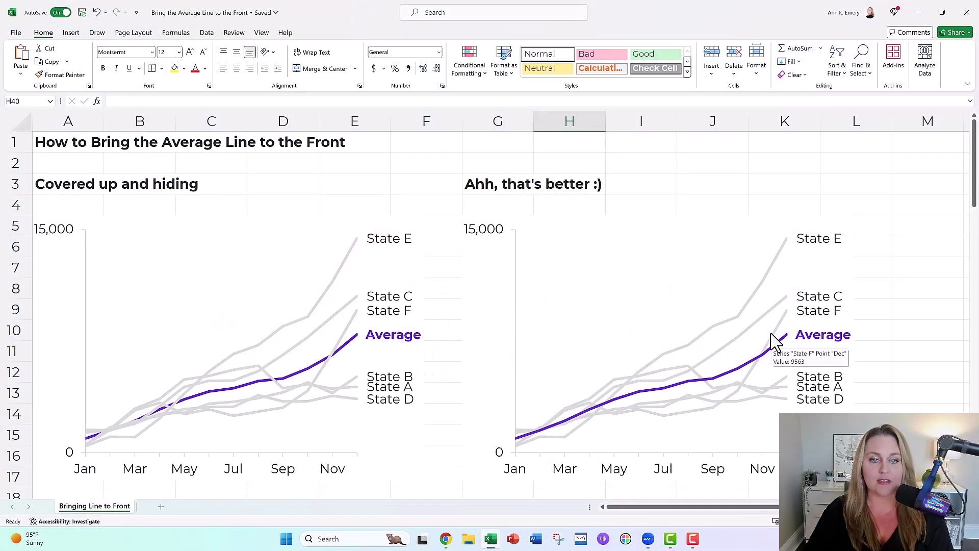
# - Scroll below the data table to bring the Spaghetti Graph line chart into view
pyautogui.scroll(-6, 772, 341)
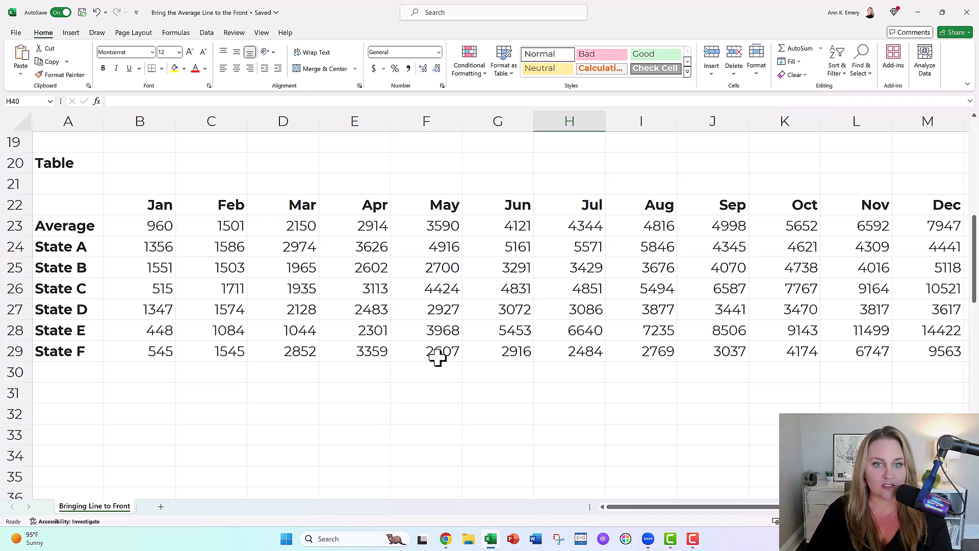
pyautogui.scroll(-5, 437, 357)
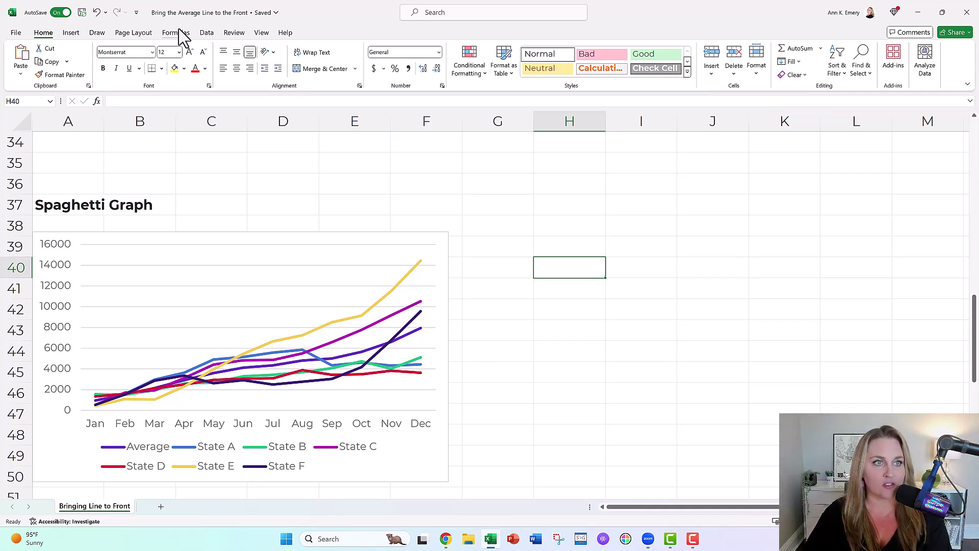
# - Cross out the Spaghetti Graph with two red ink lines forming an X
pyautogui.click(97, 33)
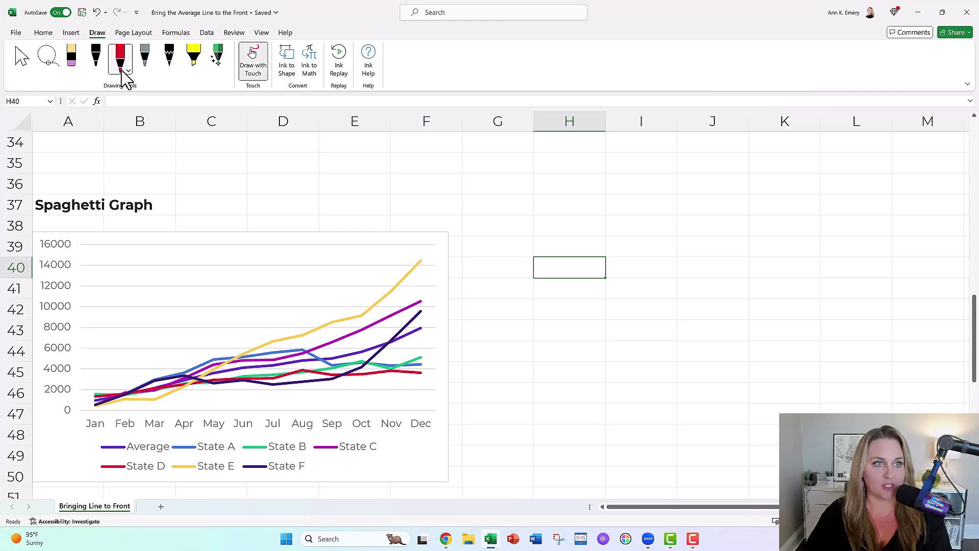
pyautogui.moveTo(94, 223); pyautogui.dragTo(351, 435)
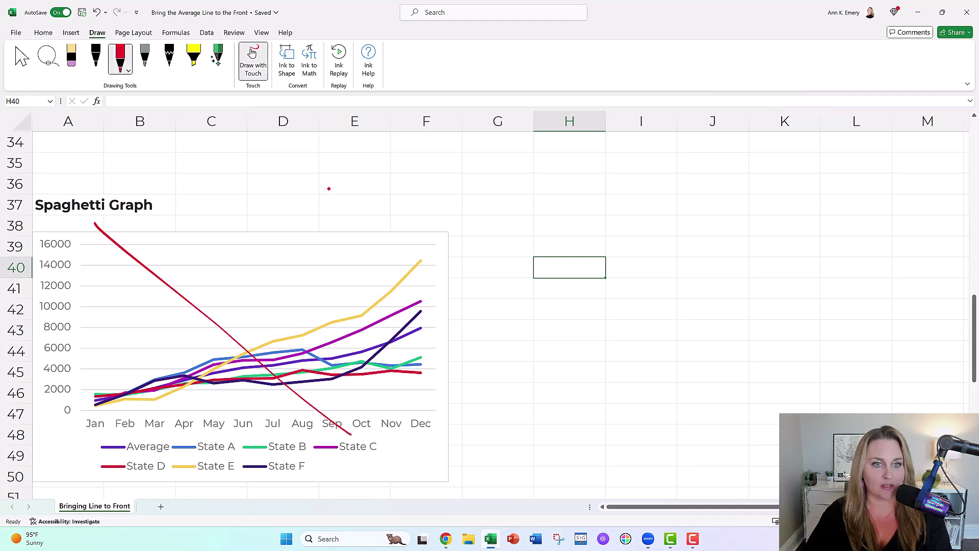
pyautogui.moveTo(329, 189); pyautogui.dragTo(162, 451)
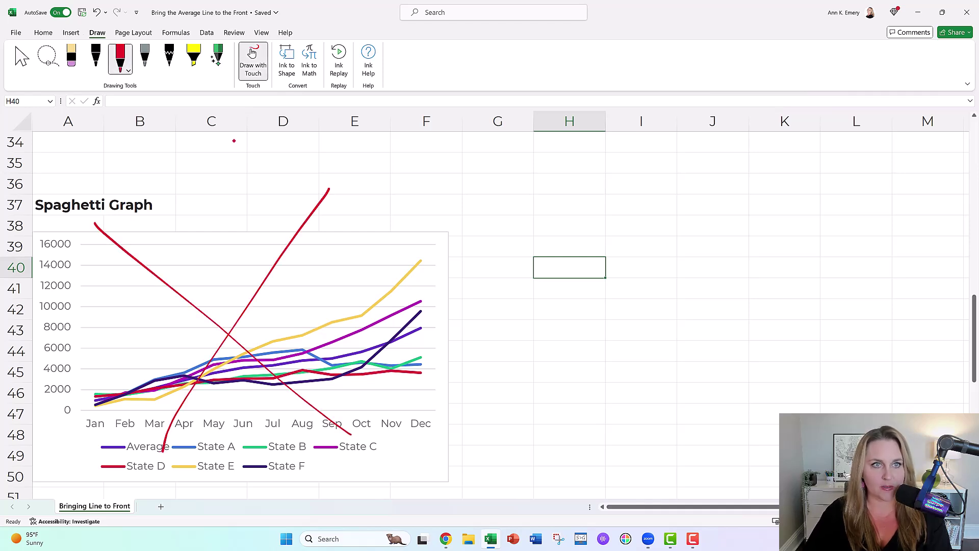
# - Enter 'Common fixes' in H40 and '1. Gray everything out, highlight ONE line at a time' below
pyautogui.click(254, 77)
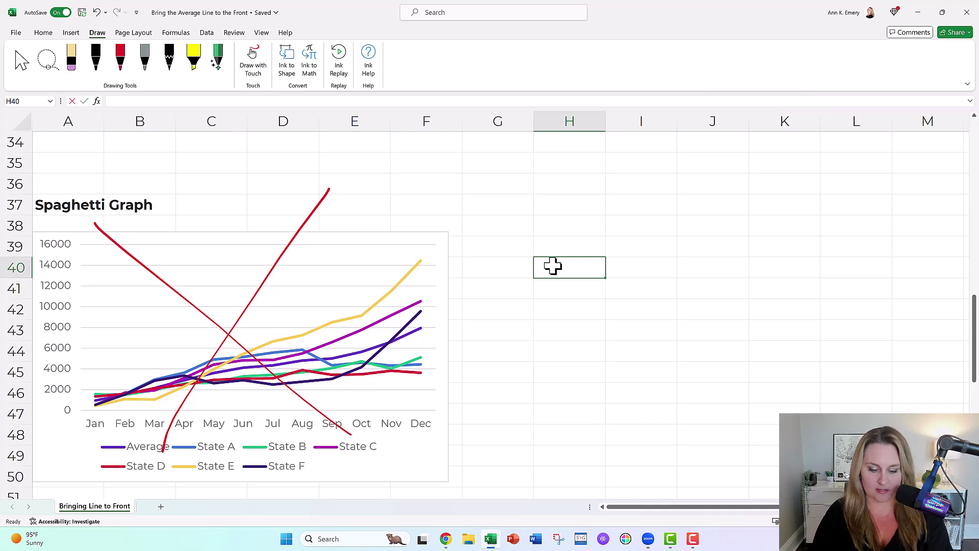
pyautogui.write('Common fixes')
pyautogui.press('Return')
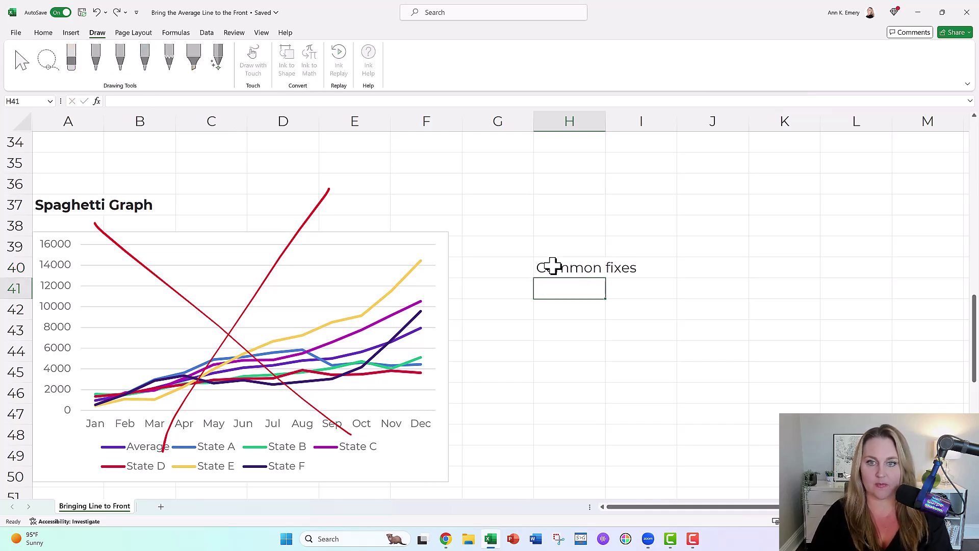
pyautogui.write('1')
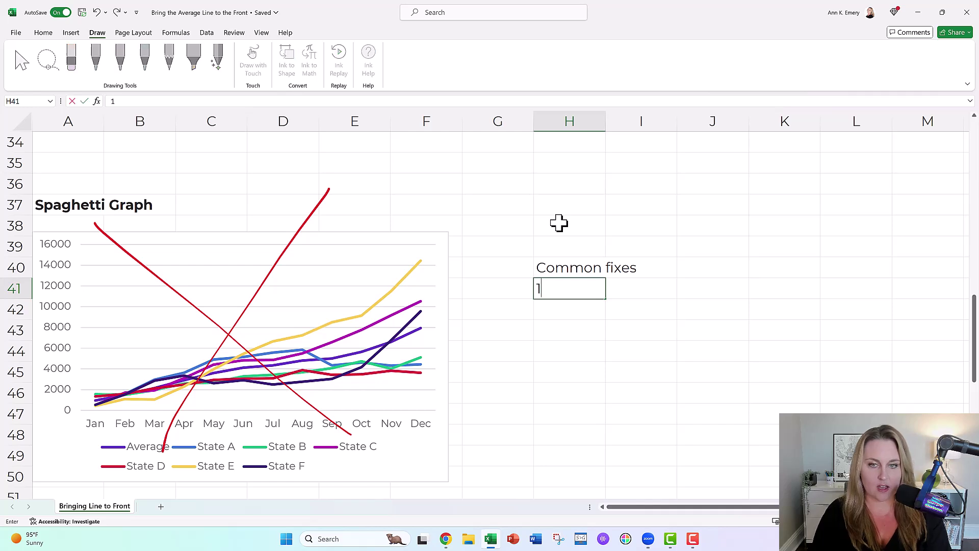
pyautogui.write('. Gray eve')
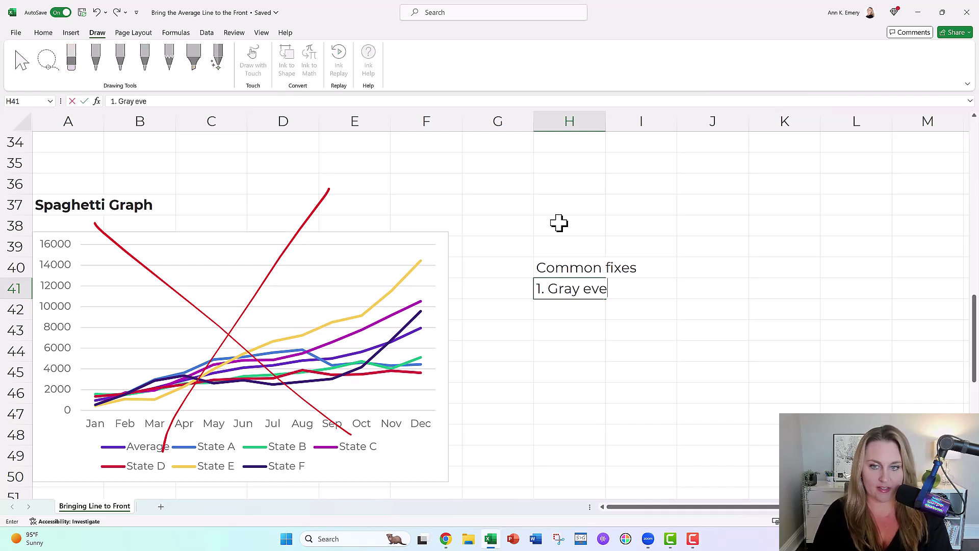
pyautogui.write('rything out, highlight ONE line at a time')
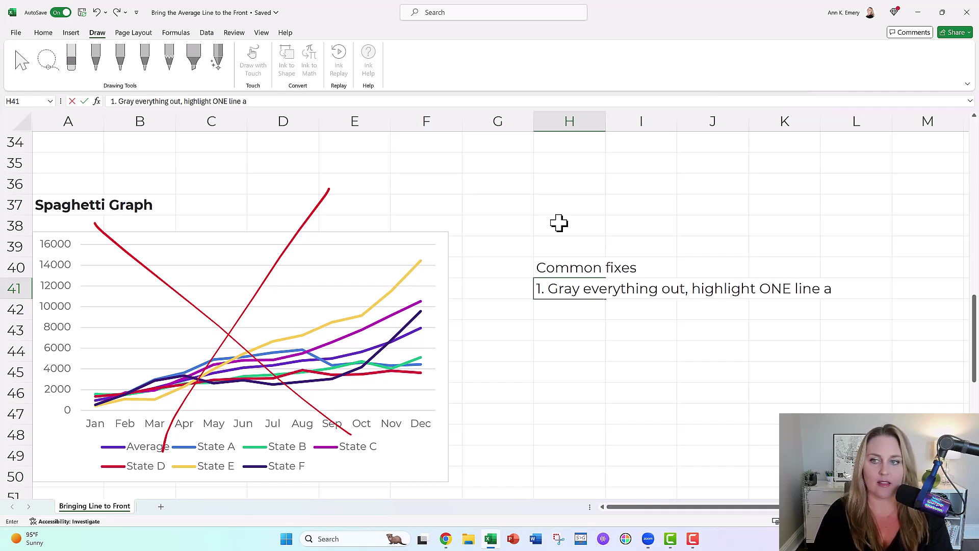
pyautogui.press('Return')
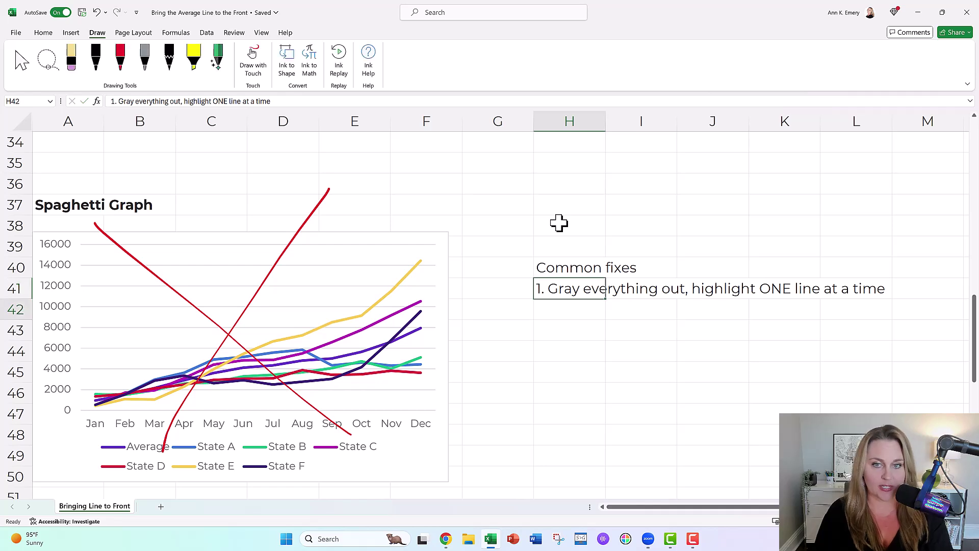
# - Add '2. Small multiples' and '3. Interactivity' as the next two fixes
pyautogui.write('2. Small multiples')
pyautogui.press('Return')
pyautogui.write('3. Interactivity')
pyautogui.press('Return')
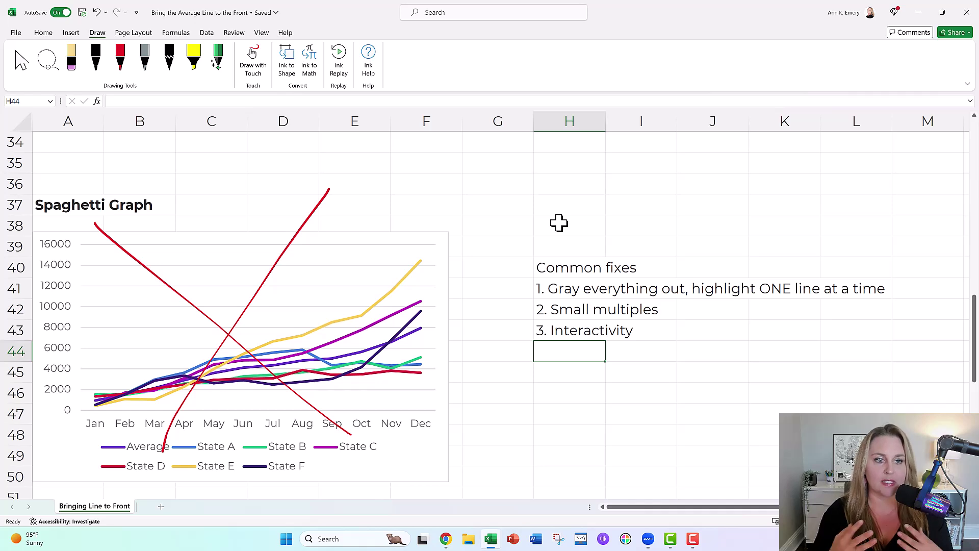
# - Select H41 and scroll down to the Edited chart with gray states and purple Average
pyautogui.click(569, 286)
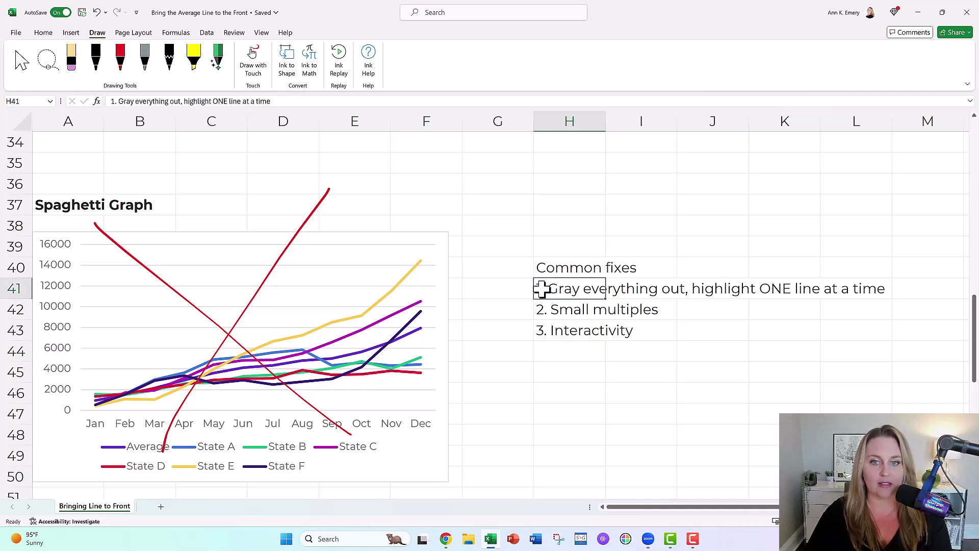
pyautogui.scroll(-6, 542, 289)
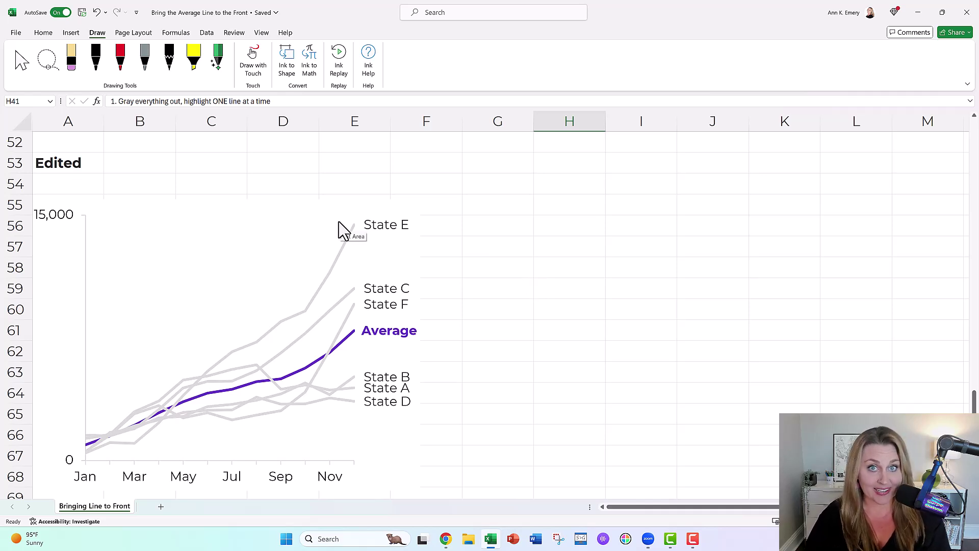
# - Copy the Edited chart and paste the duplicate at cell G55
pyautogui.click(299, 215)
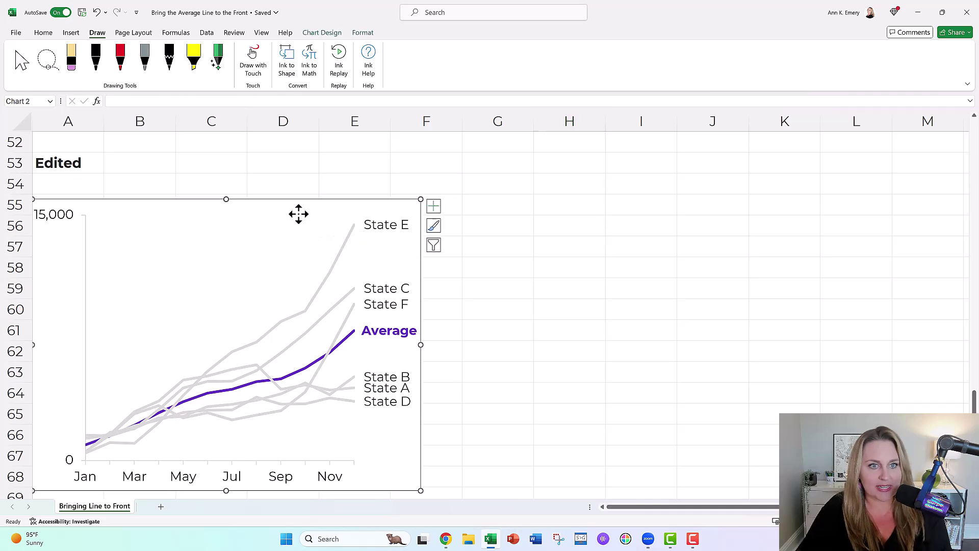
pyautogui.click(477, 203)
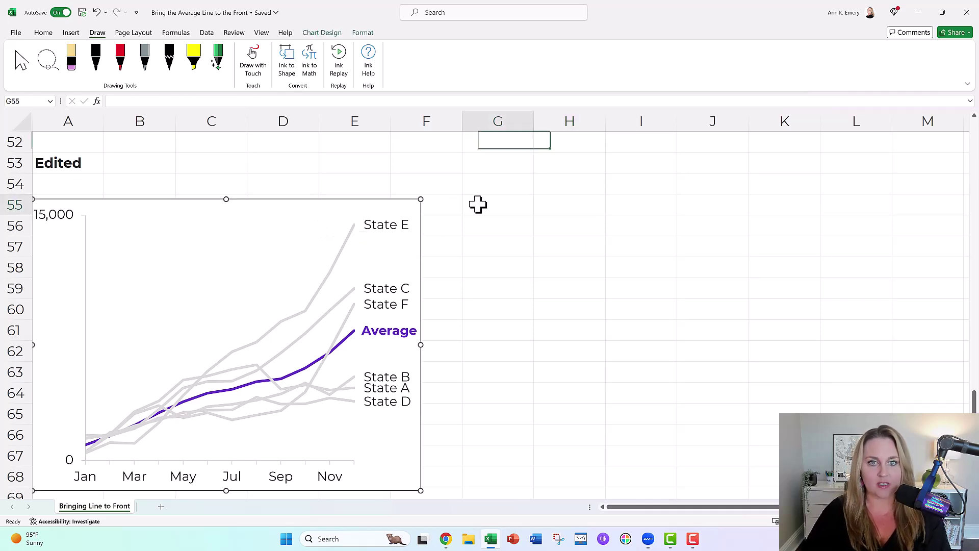
pyautogui.hotkey('ctrl', 'v')
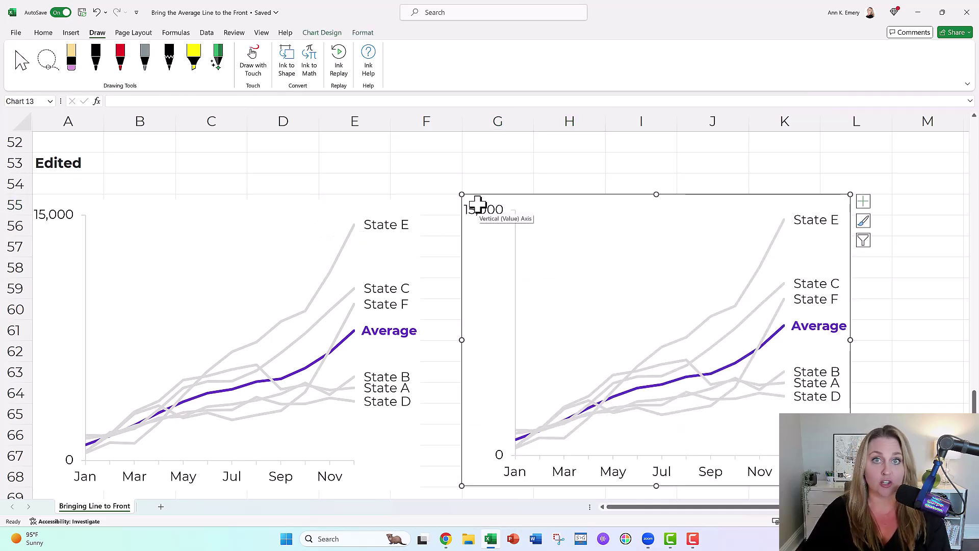
# - Bring up the shortcut menu on the copied chart's plot area
pyautogui.click(594, 292)
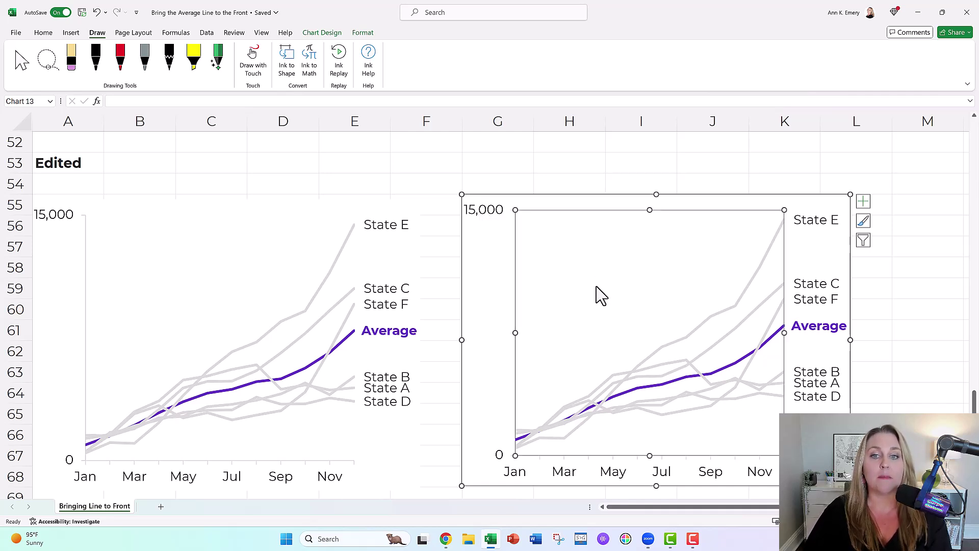
pyautogui.click(487, 260)
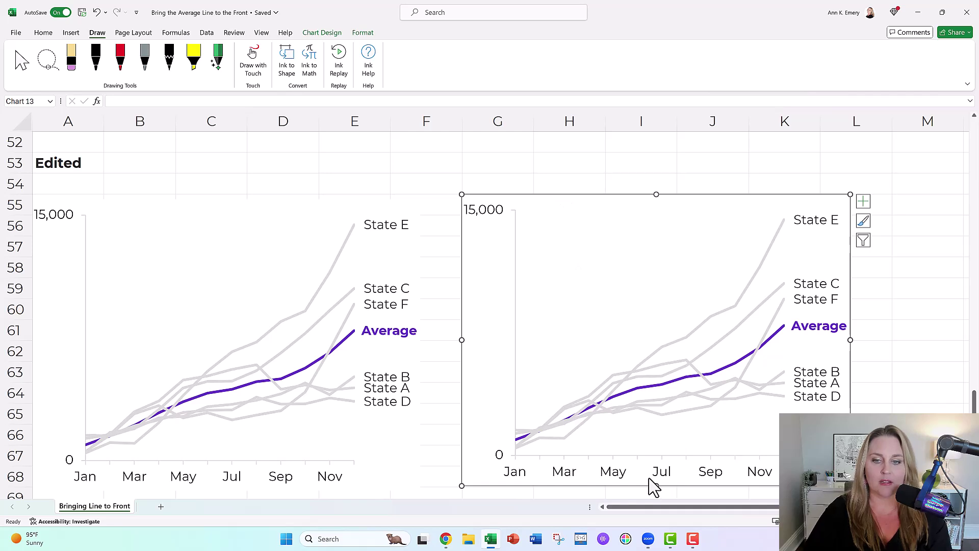
pyautogui.click(610, 329)
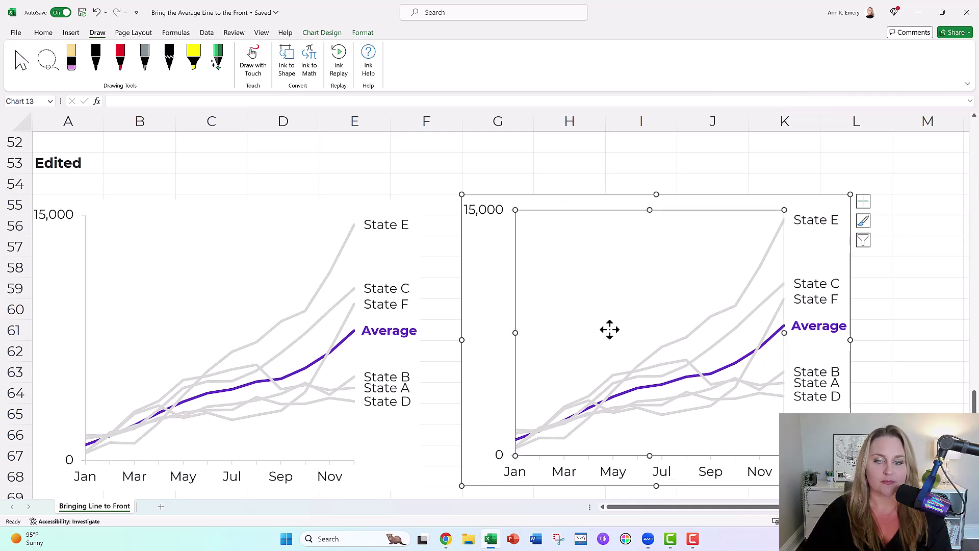
pyautogui.rightClick(609, 329)
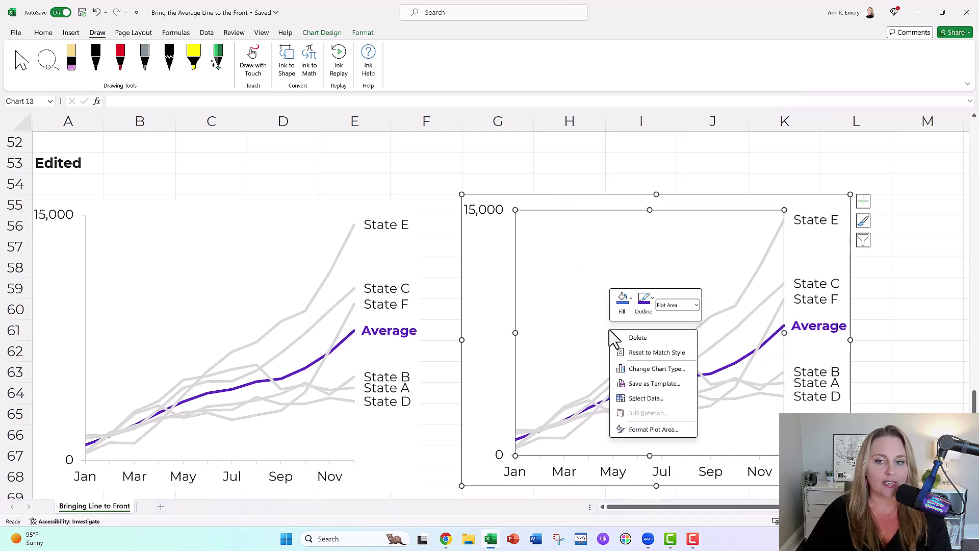
# - In Select Data, move the Average series down to last place, after State F
pyautogui.click(645, 398)
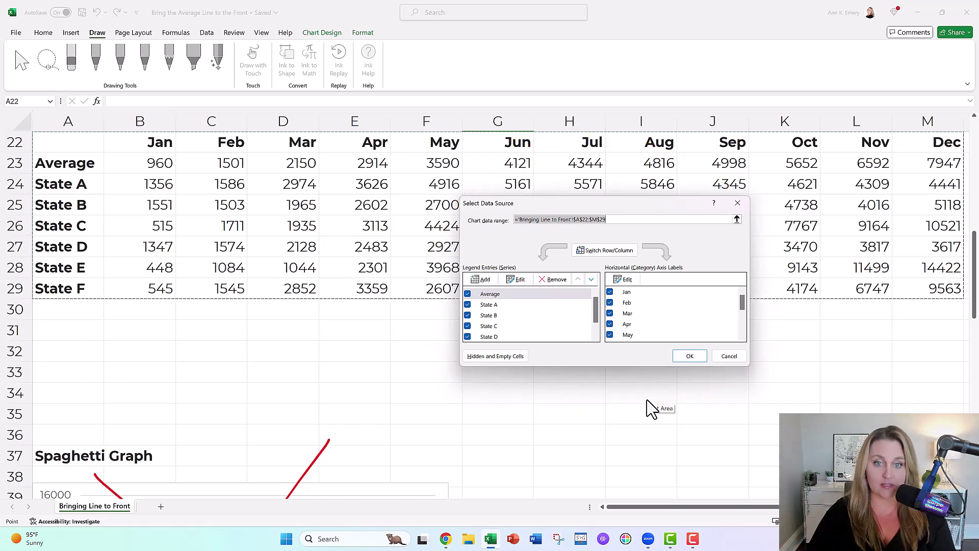
pyautogui.click(520, 297)
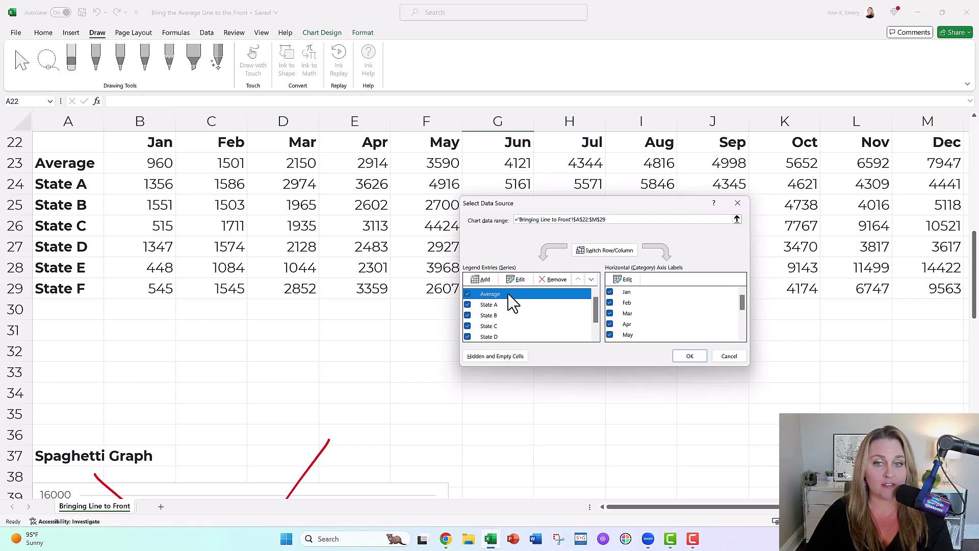
pyautogui.click(591, 279)
pyautogui.click(591, 279)
pyautogui.click(591, 279)
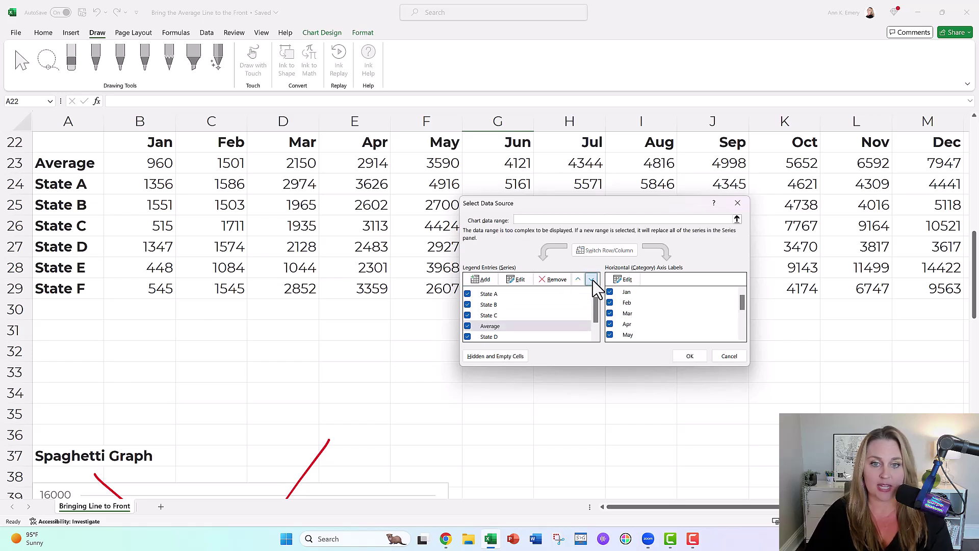
pyautogui.click(591, 279)
pyautogui.click(591, 280)
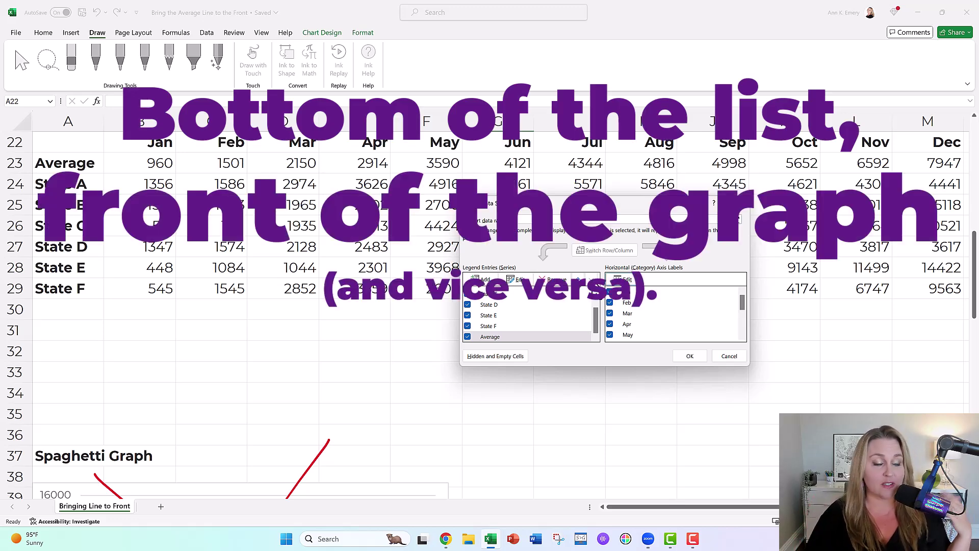
# - Confirm the new series order and compare the original Edited chart with its copy
pyautogui.click(690, 356)
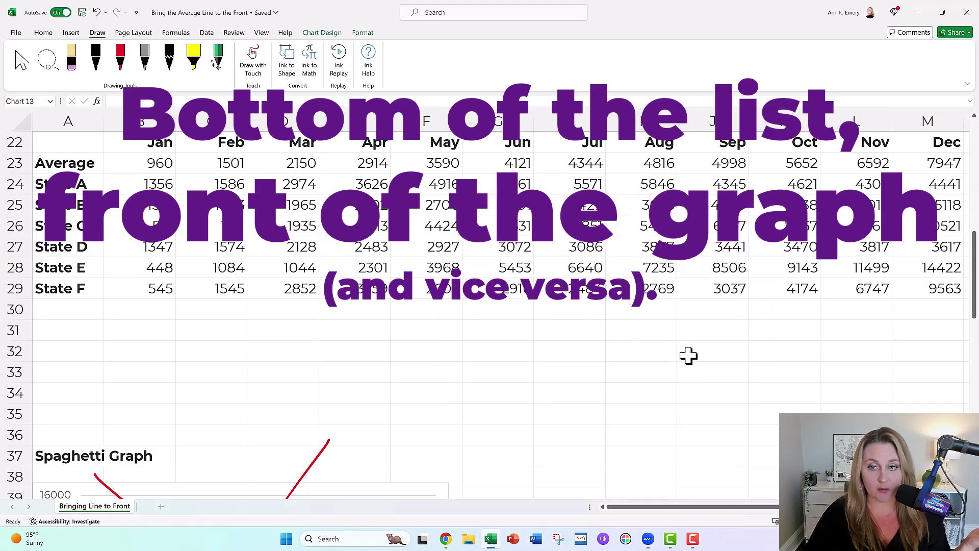
pyautogui.scroll(-9, 688, 355)
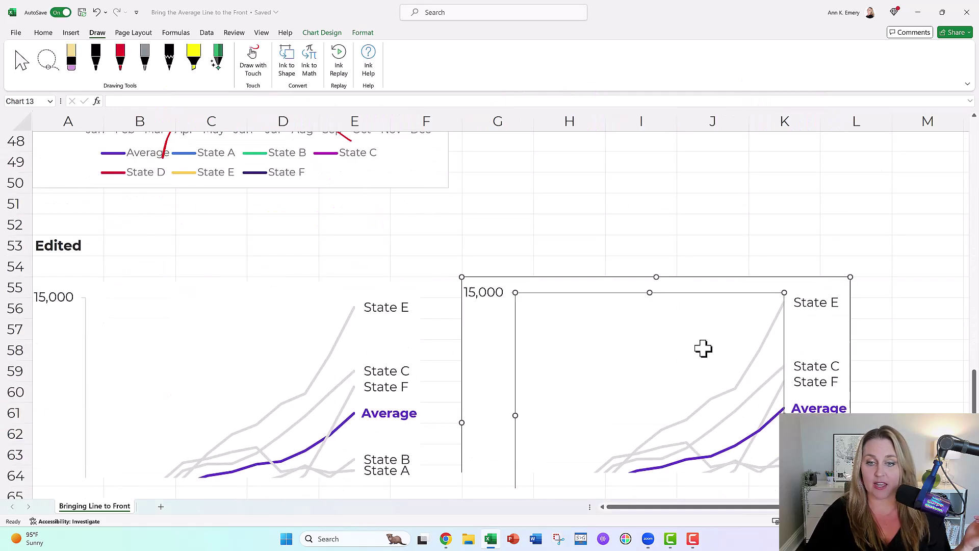
pyautogui.scroll(-1, 703, 348)
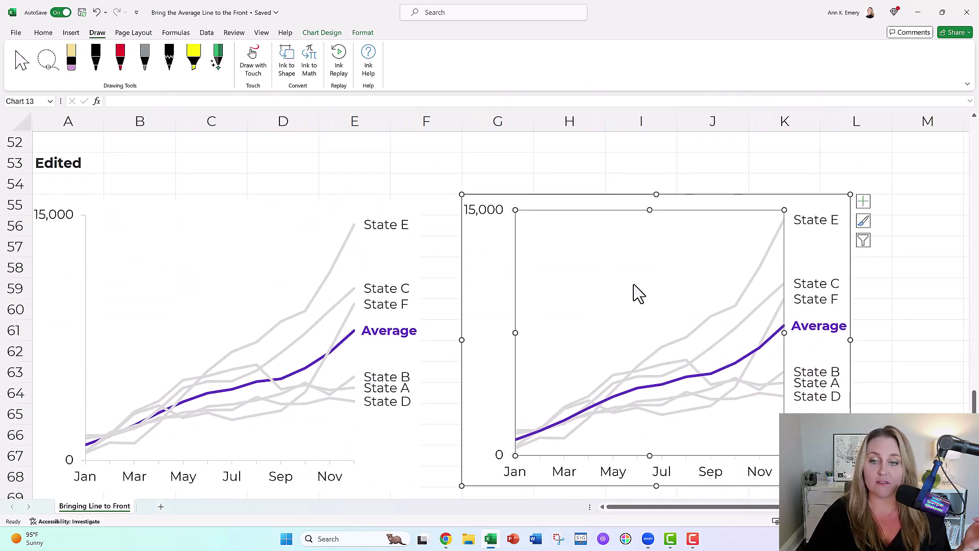